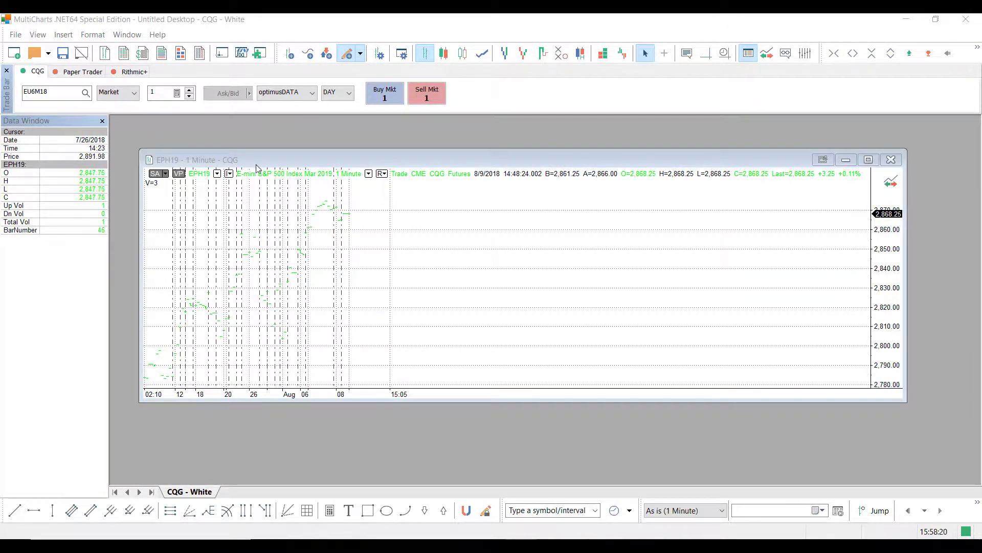
Export the EPH19 1-minute chart data with milliseconds and all available fields included.
left_click(218, 159)
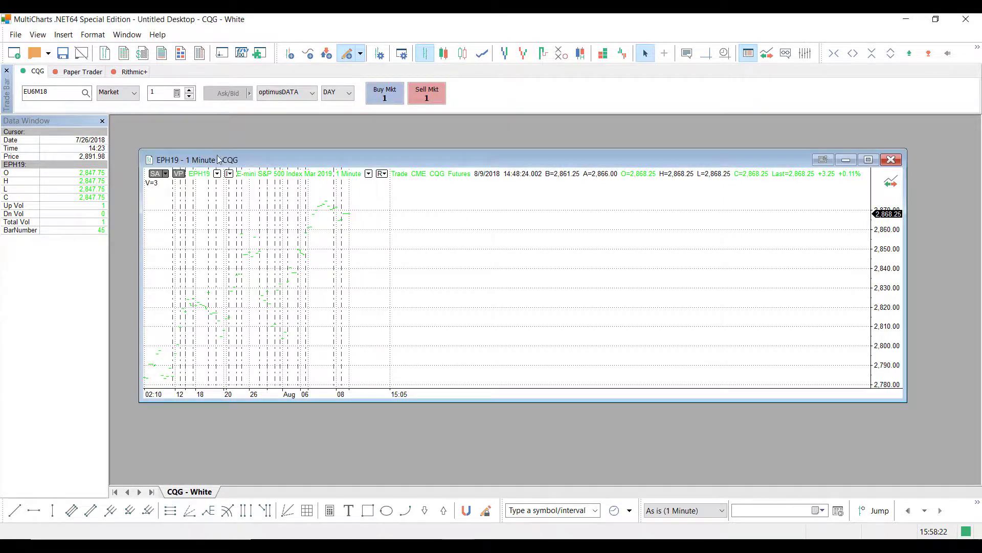
left_click(22, 36)
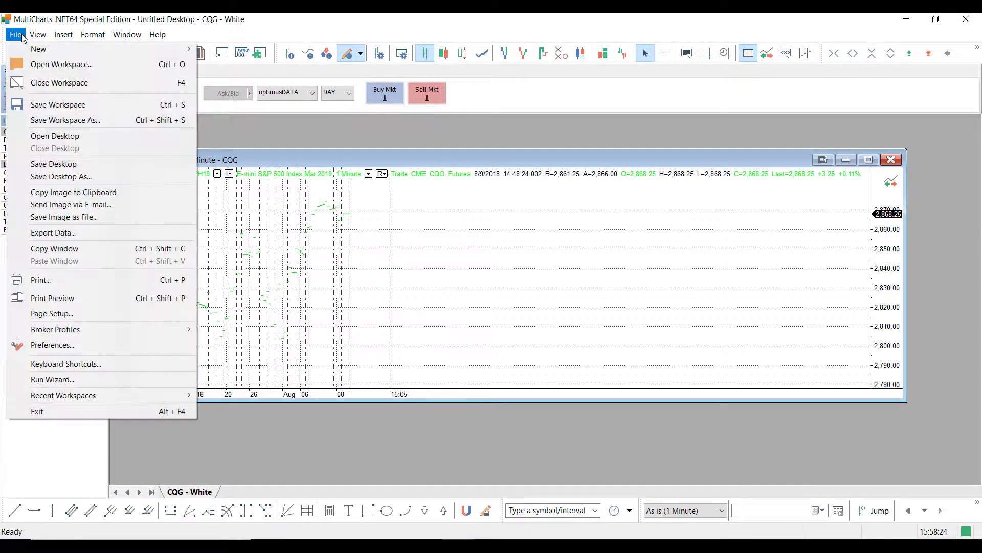
left_click(42, 232)
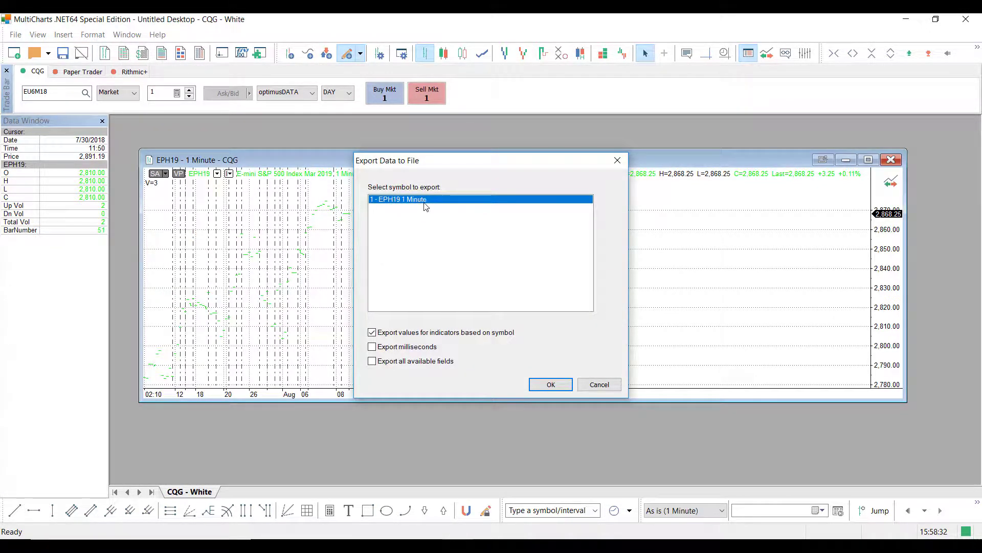
left_click(373, 347)
left_click(373, 362)
left_click(551, 385)
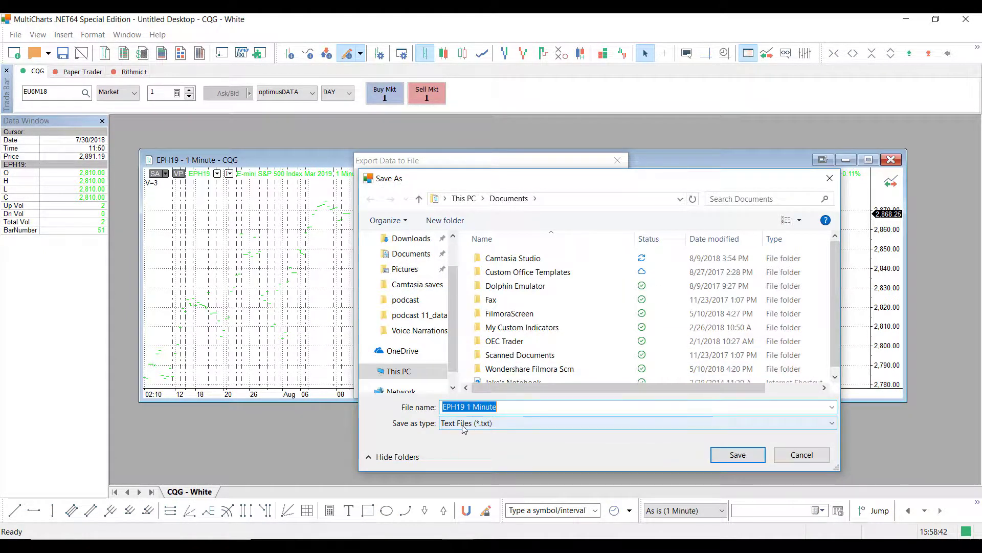
Save the export as the 'EPH19 1 Minute' text file on the Desktop.
scroll(399, 287, "up", 2)
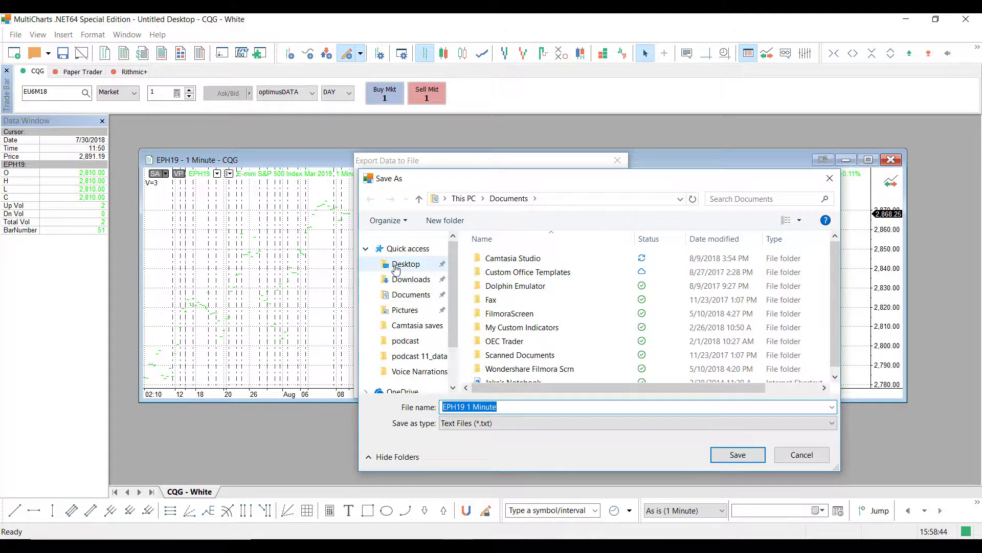
left_click(397, 265)
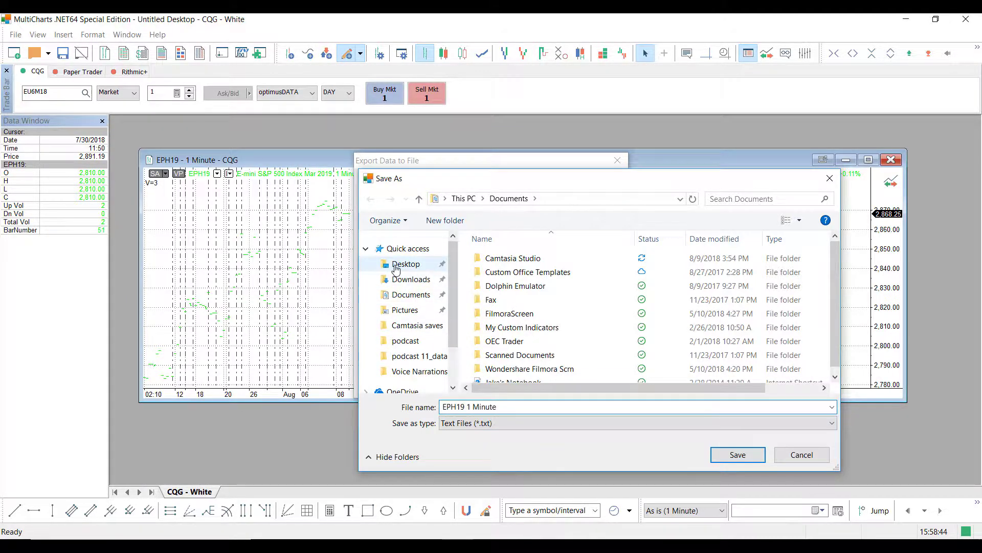
left_click(730, 459)
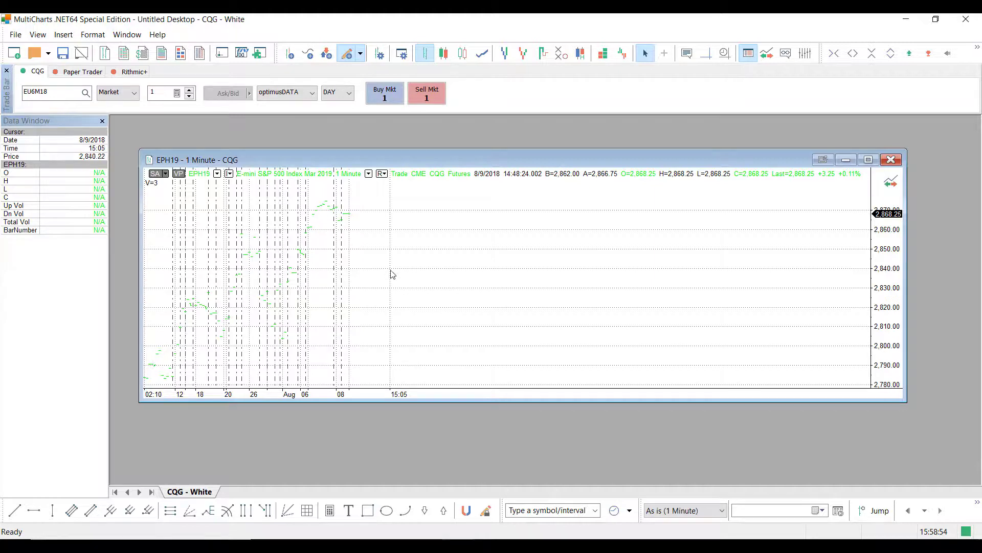
Open 'EPH19 1 Minute' from the desktop in maximized Notepad and review its comma-separated bars.
left_click(907, 21)
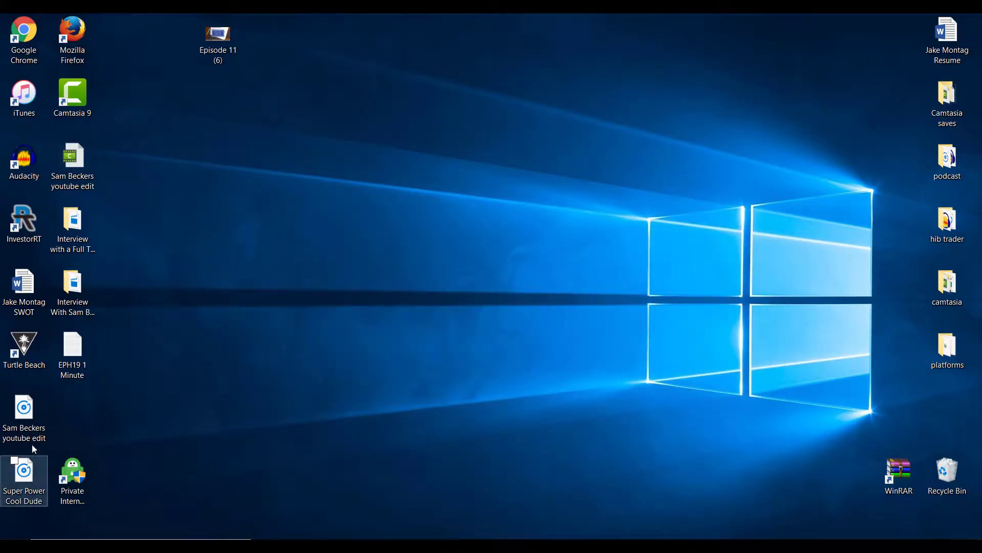
double_click(72, 377)
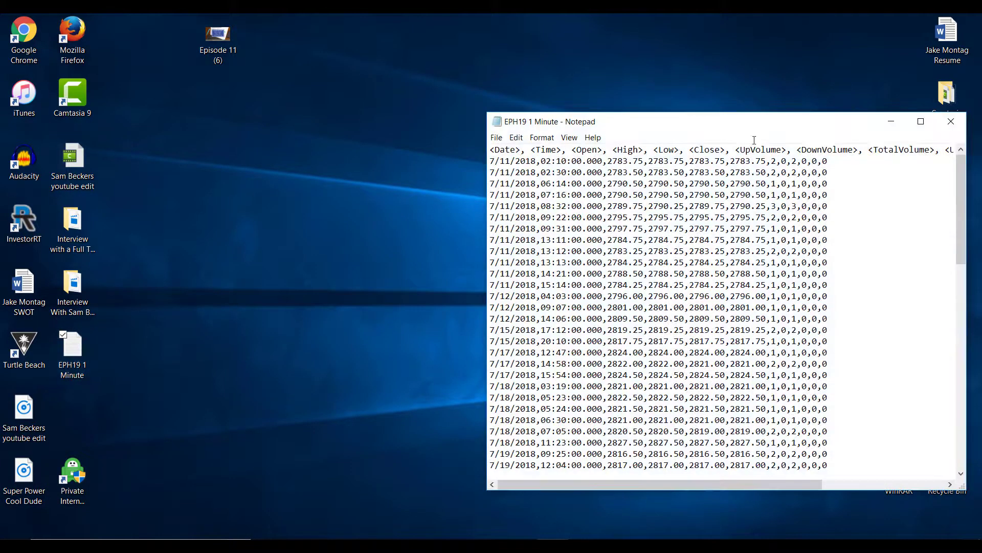
left_click(922, 121)
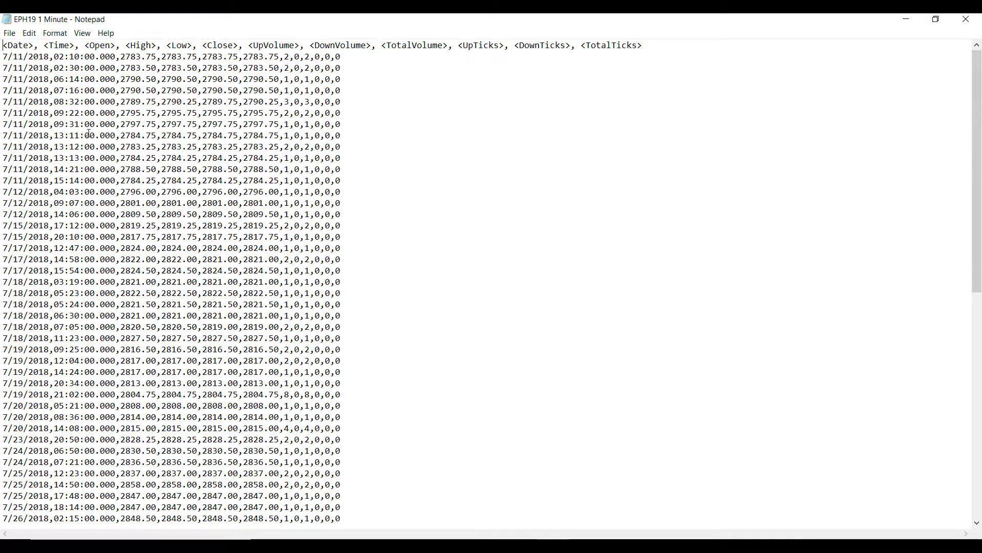
scroll(55, 182, "down", 5)
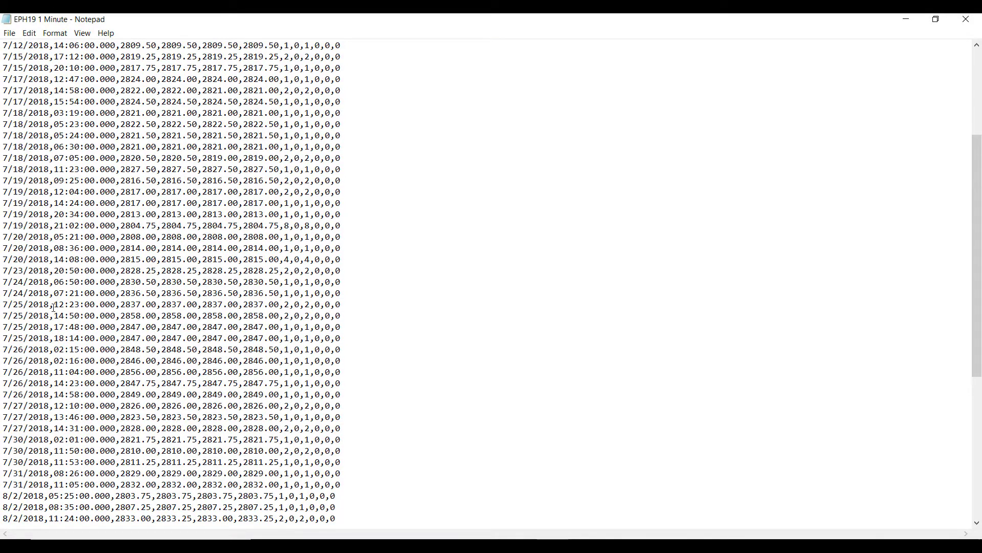
scroll(55, 307, "down", 5)
scroll(113, 369, "up", 10)
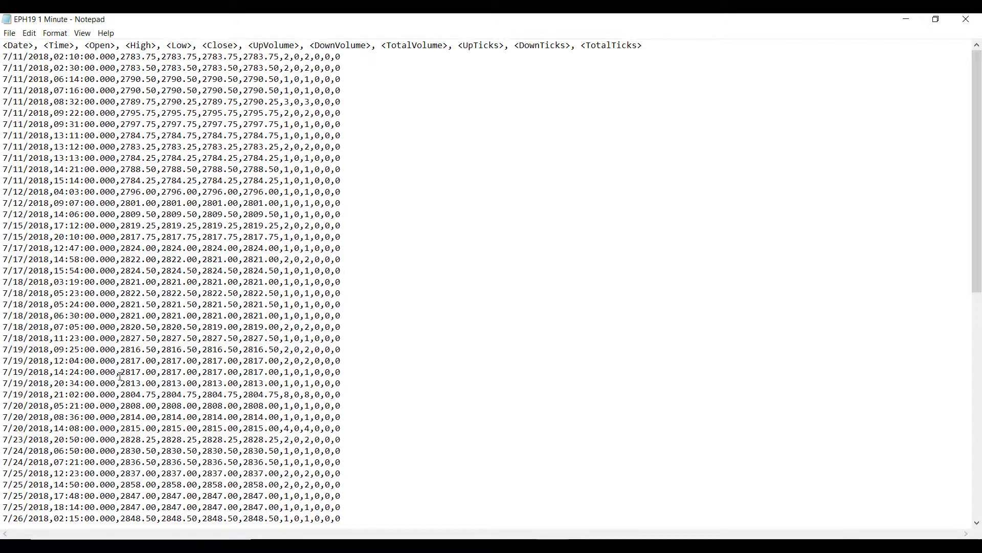
left_click(300, 275)
Switch back to MultiCharts, open QuoteManager and scroll the symbol list down to EPH19.
key("alt+Tab")
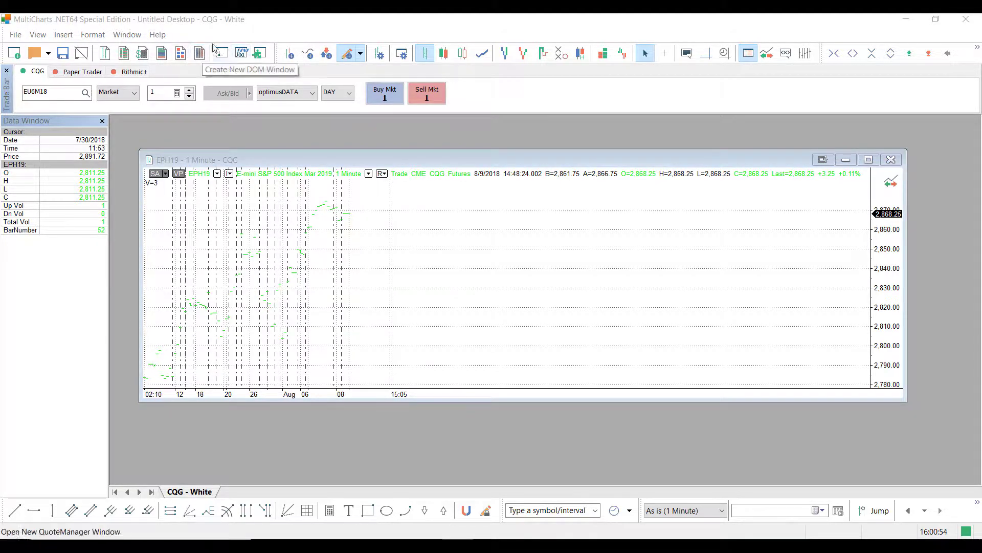
left_click(231, 62)
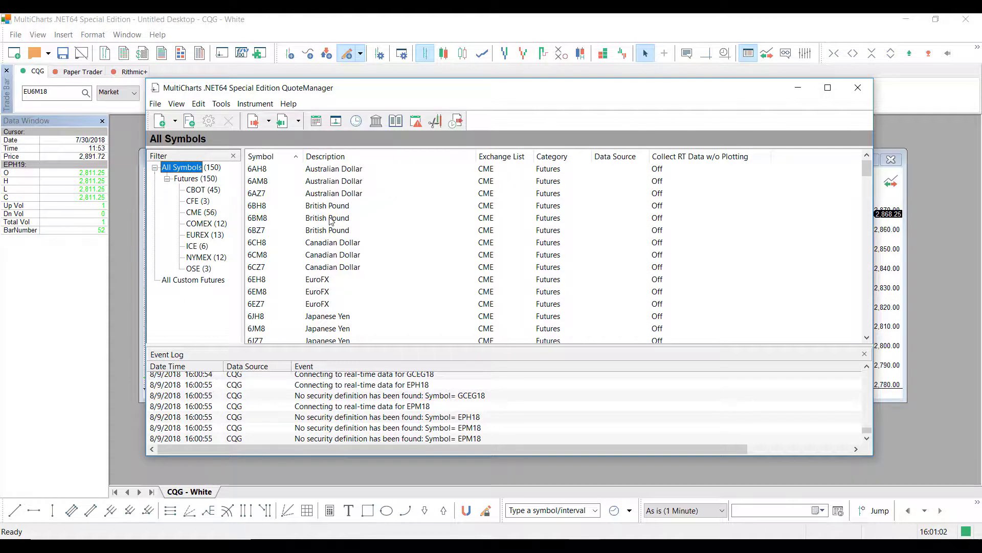
scroll(330, 222, "down", 7)
scroll(351, 208, "down", 9)
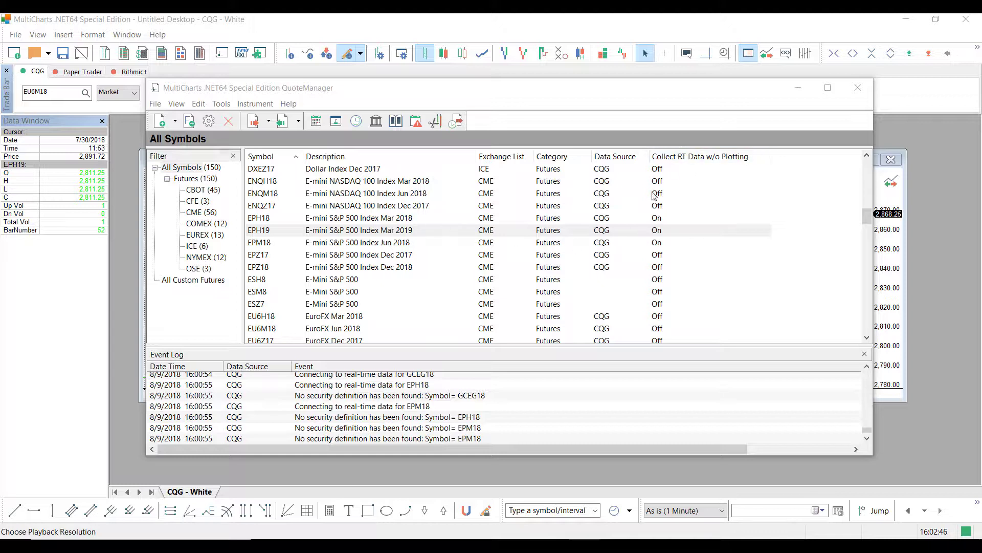
Select EPH19 in QuoteManager and bring up its Import Data submenu with the ASCII option.
left_click(657, 232)
right_click(657, 232)
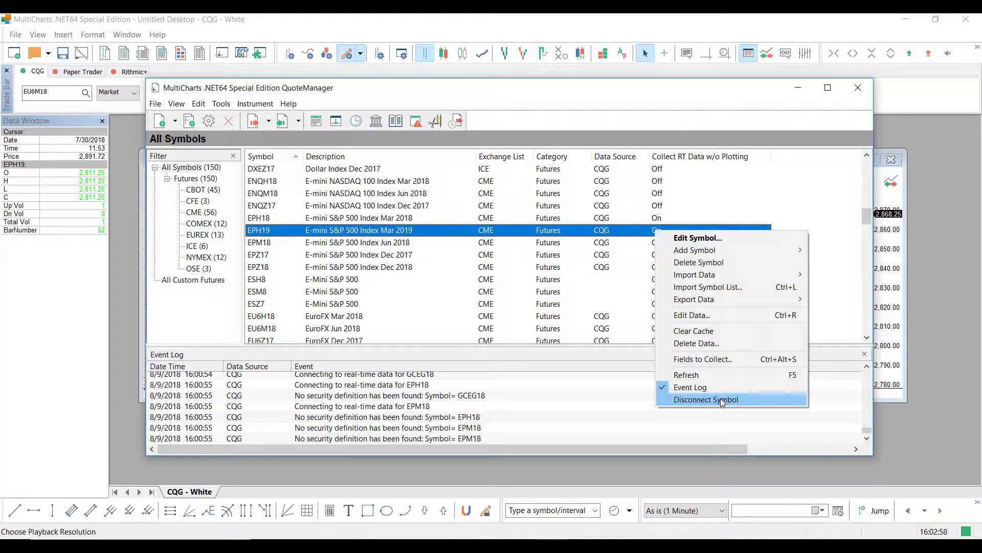
left_click(577, 268)
left_click(568, 268)
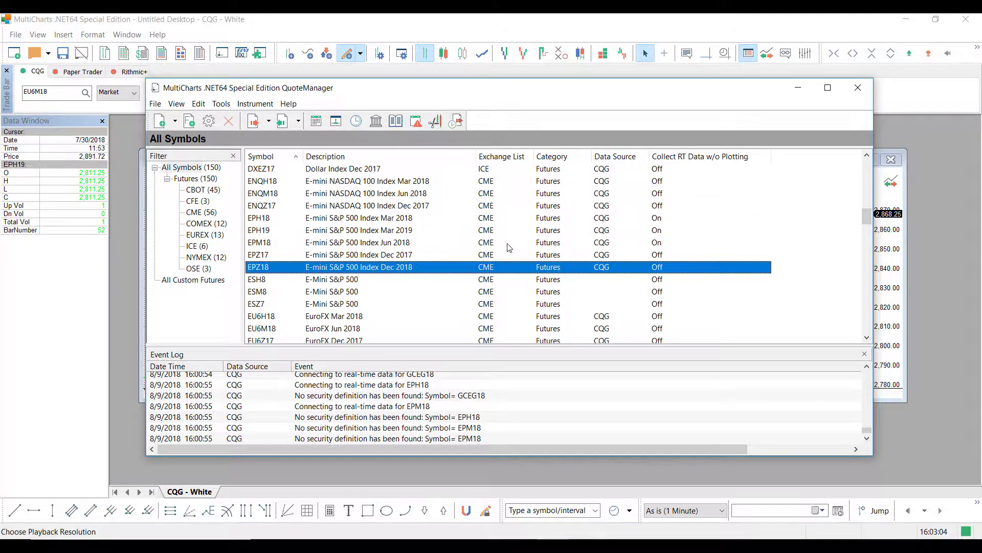
left_click(453, 230)
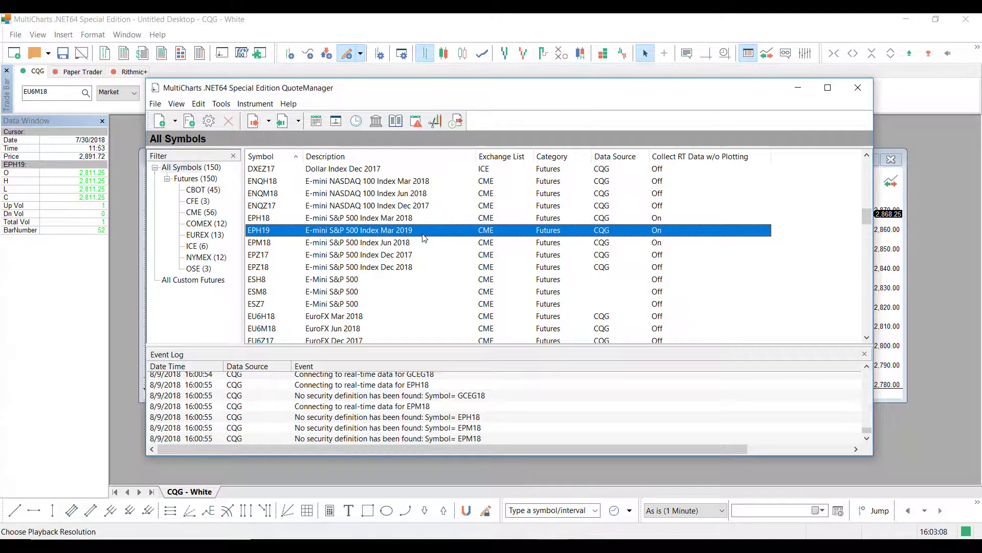
right_click(424, 238)
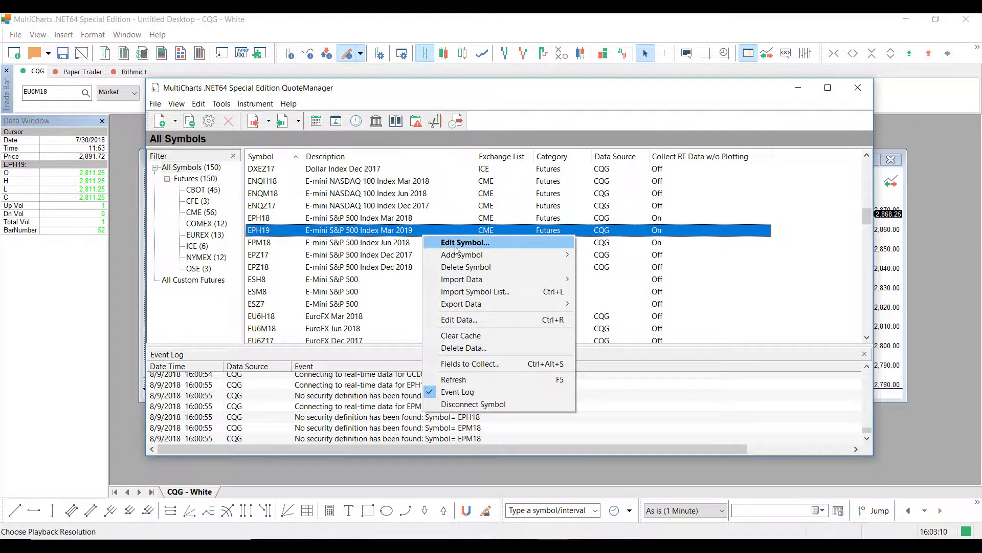
mouse_move(482, 282)
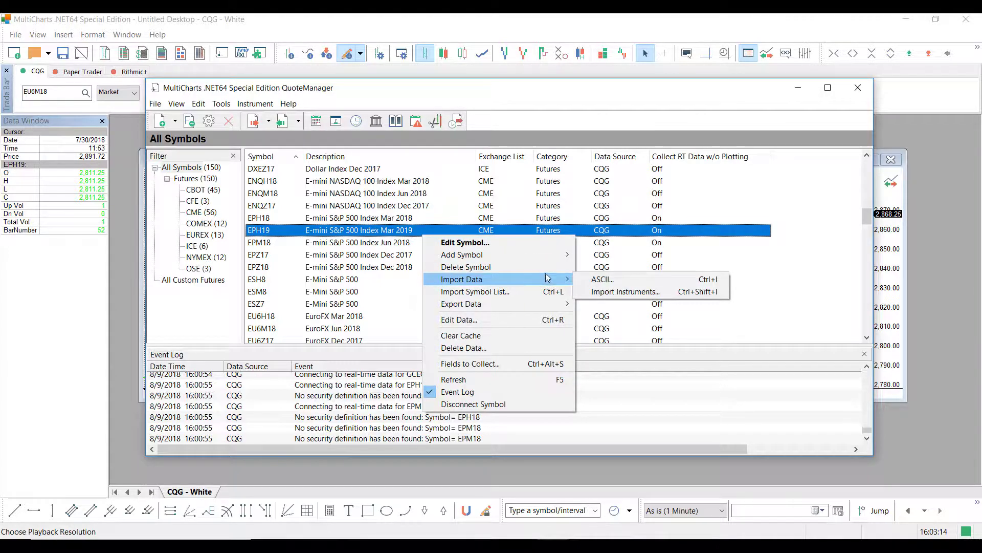
Start an ASCII import for EPH19 and pick the 'EPH19 1 Minute' file.
left_click(602, 282)
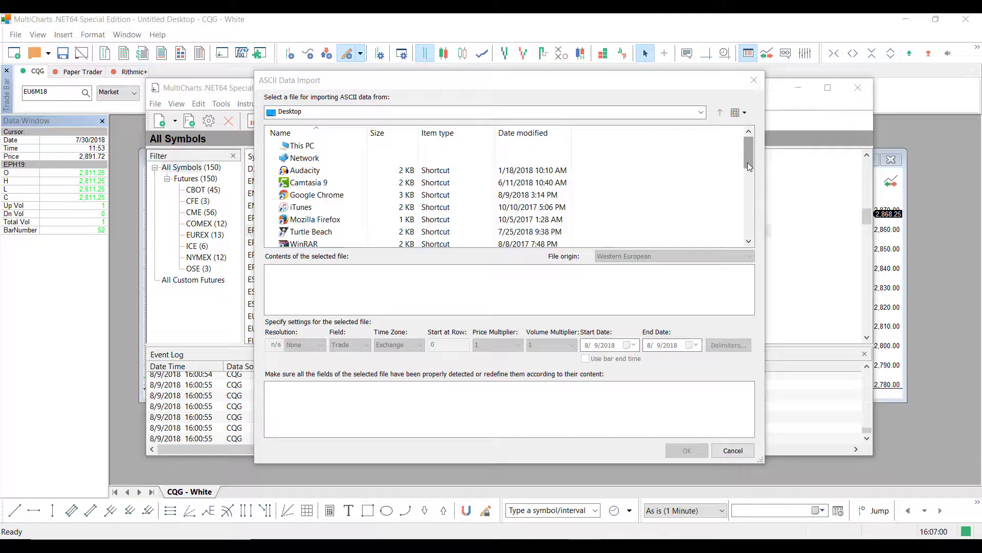
left_click_drag(747, 162, 744, 198)
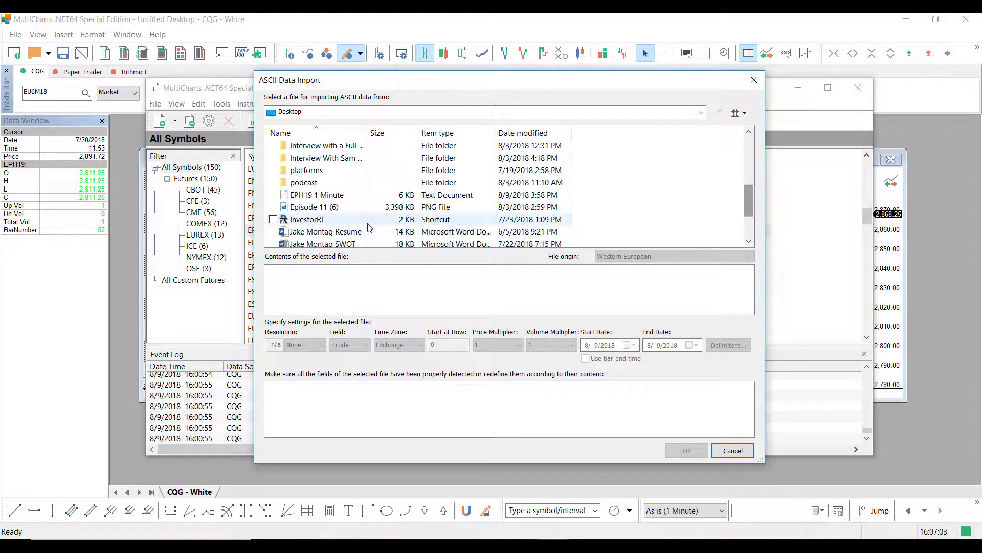
left_click(320, 198)
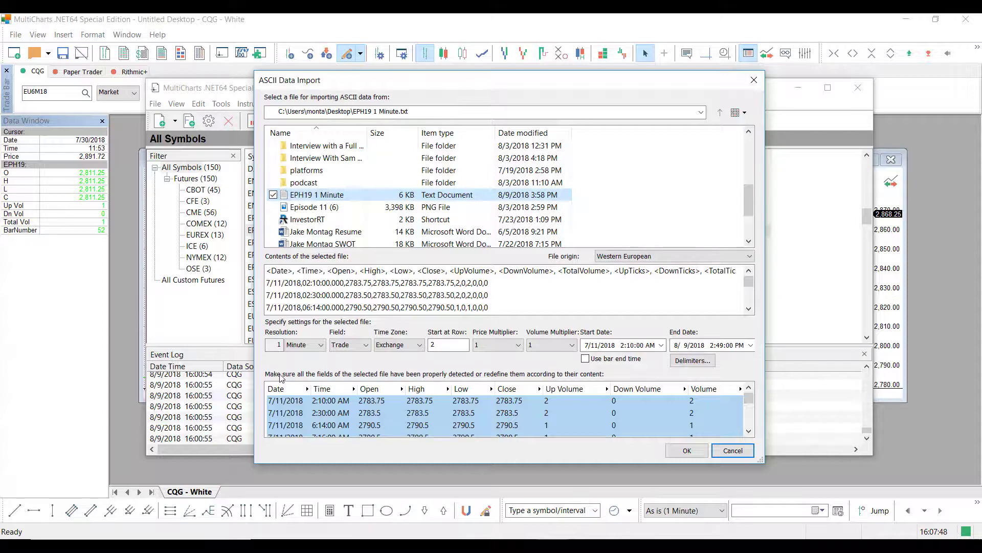
Keep the import at Minute resolution, Trade field and Exchange time zone.
left_click(321, 346)
left_click(321, 346)
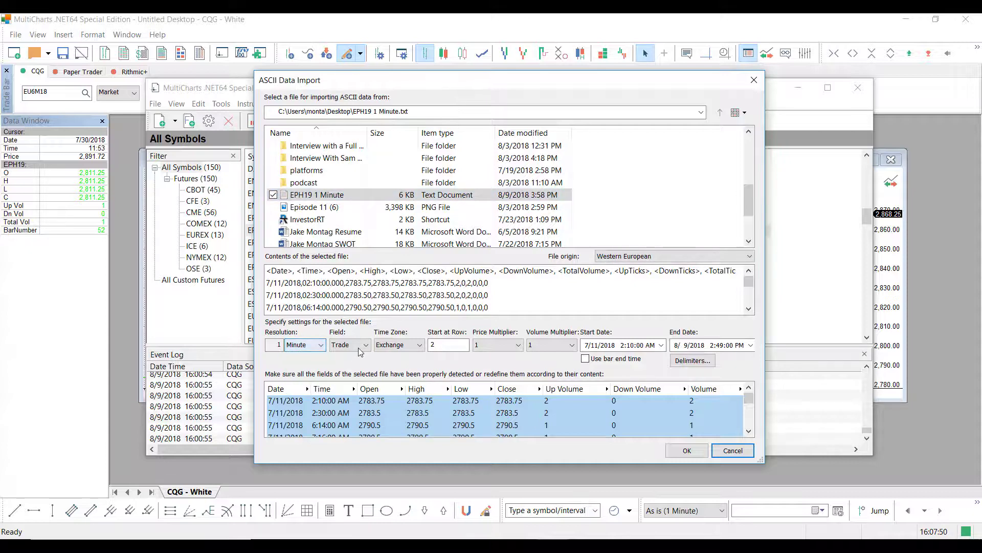
left_click(366, 345)
left_click(348, 353)
left_click(418, 345)
left_click(417, 346)
Run the EPH19 import and acknowledge the successful-import message.
left_click(691, 455)
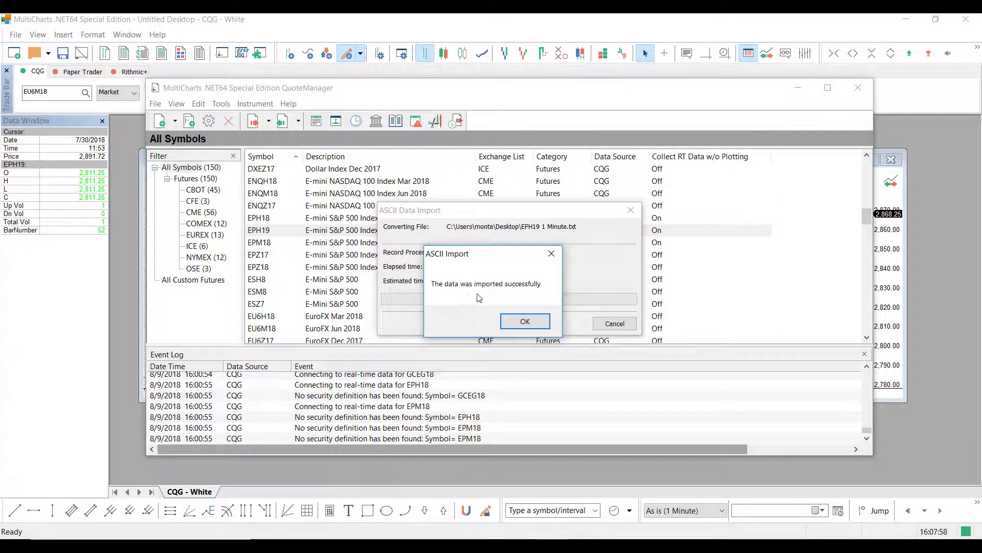
left_click(526, 321)
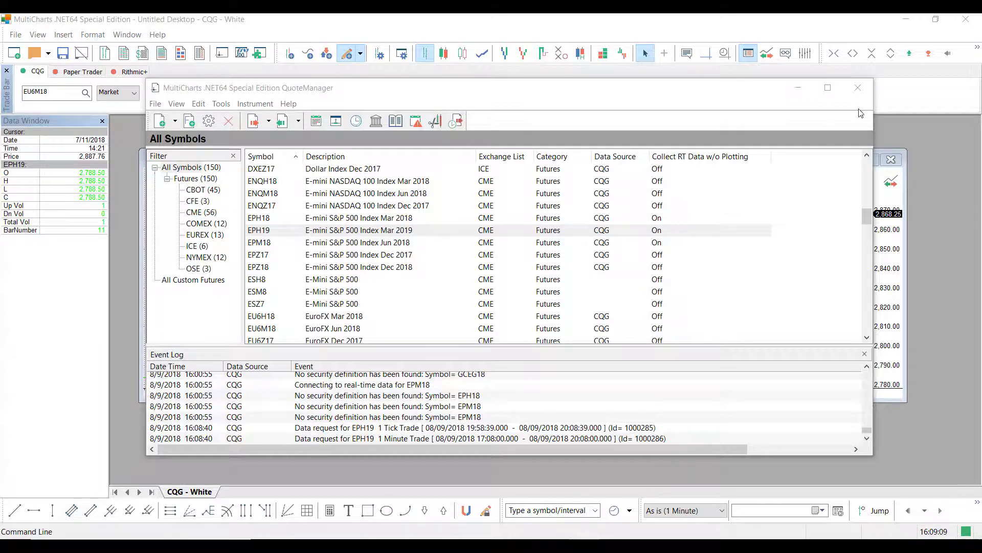
Close QuoteManager and create a new Watchlist scanner window.
left_click(858, 89)
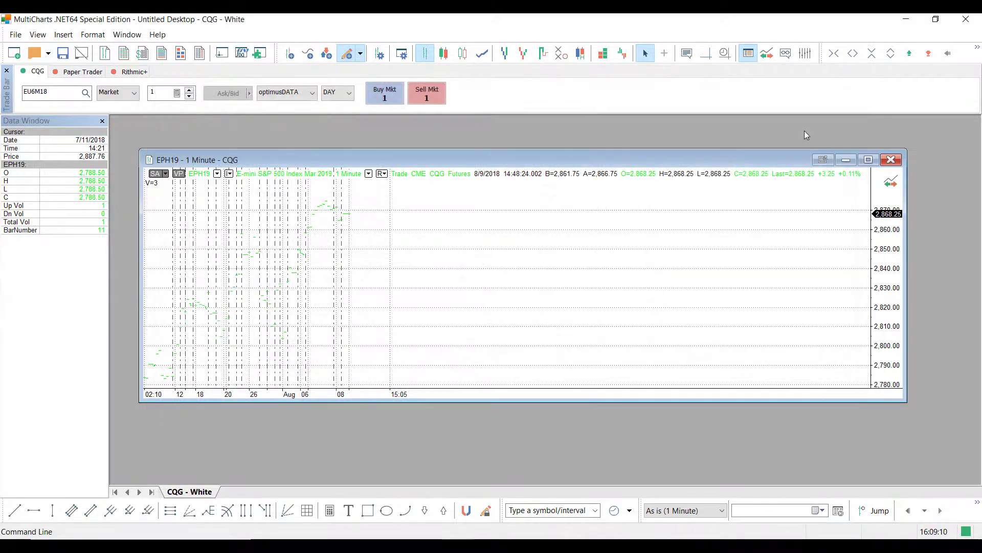
left_click(128, 54)
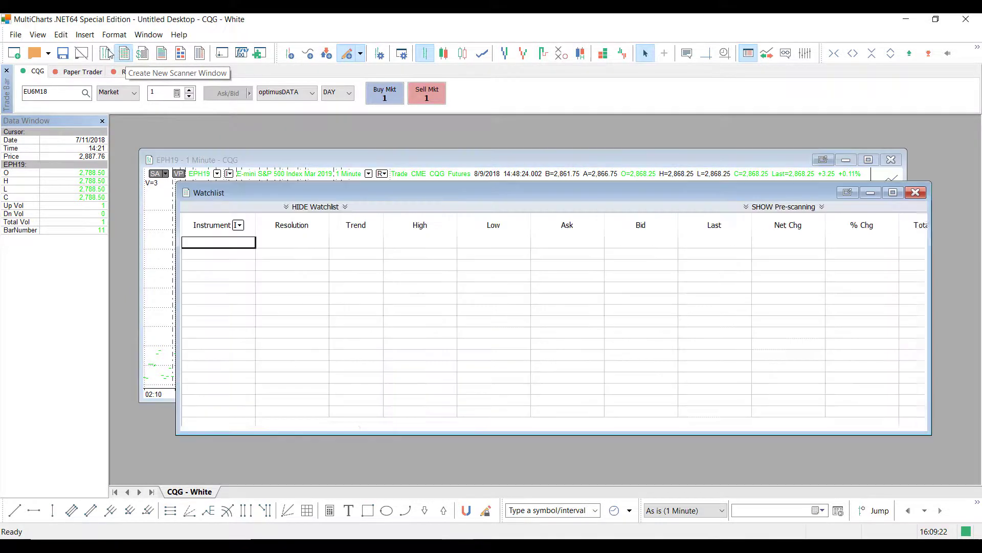
Put EPH19 in the first Watchlist row and review its High, Low, Ask, Bid and Last columns.
double_click(222, 249)
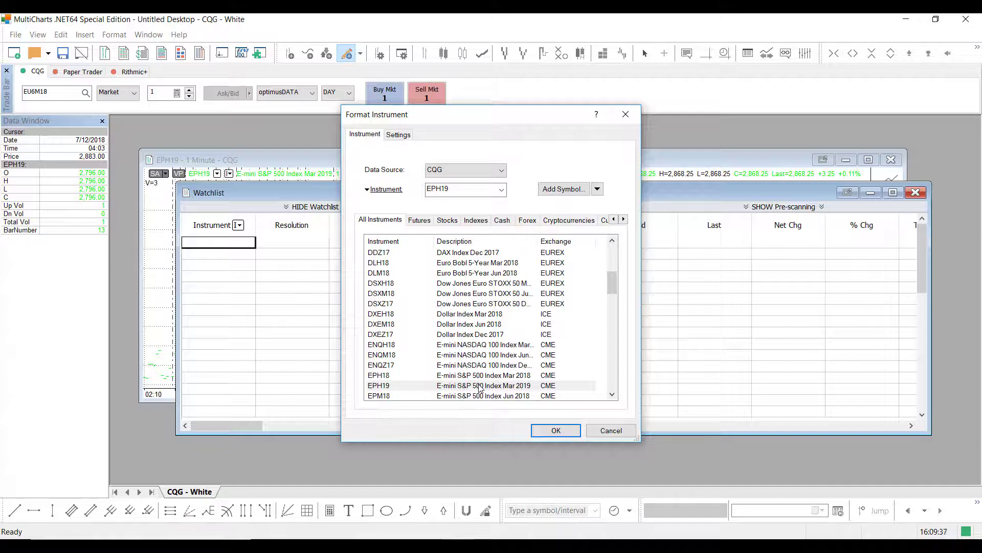
left_click(550, 431)
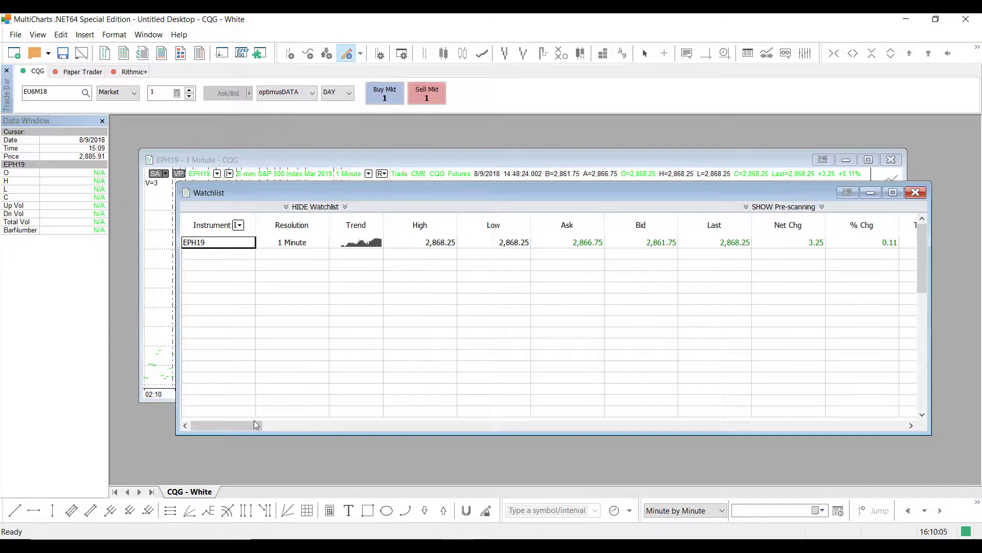
left_click_drag(254, 426, 317, 447)
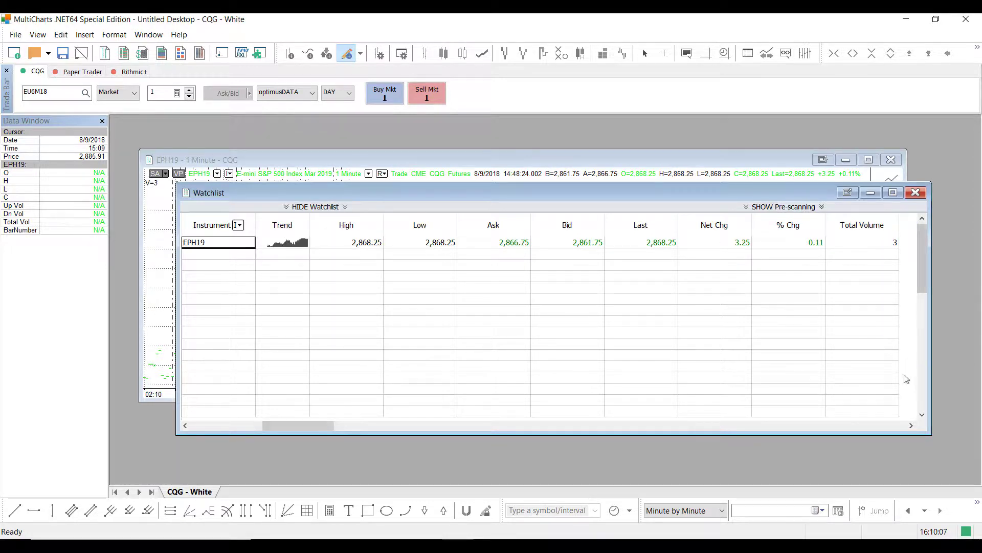
left_click(911, 427)
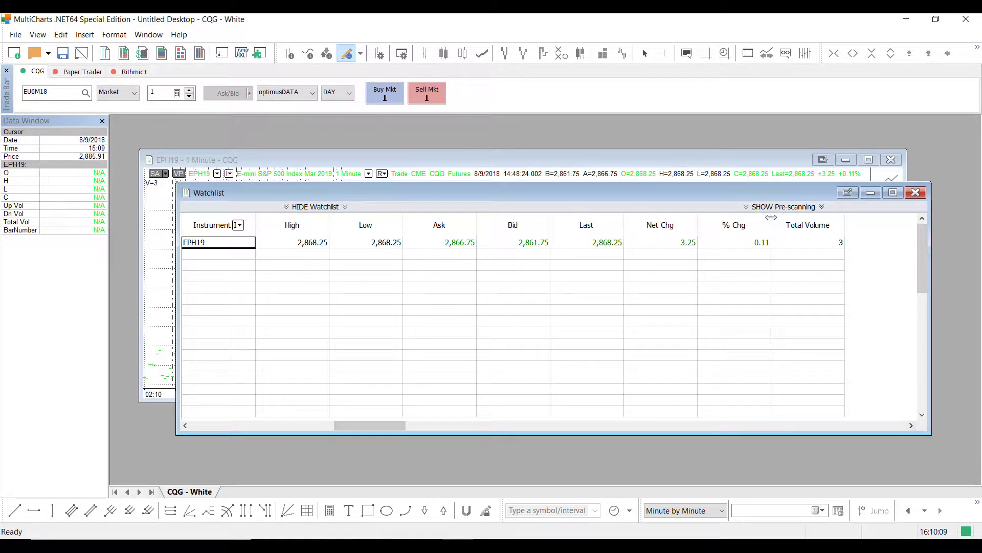
left_click_drag(355, 426, 212, 426)
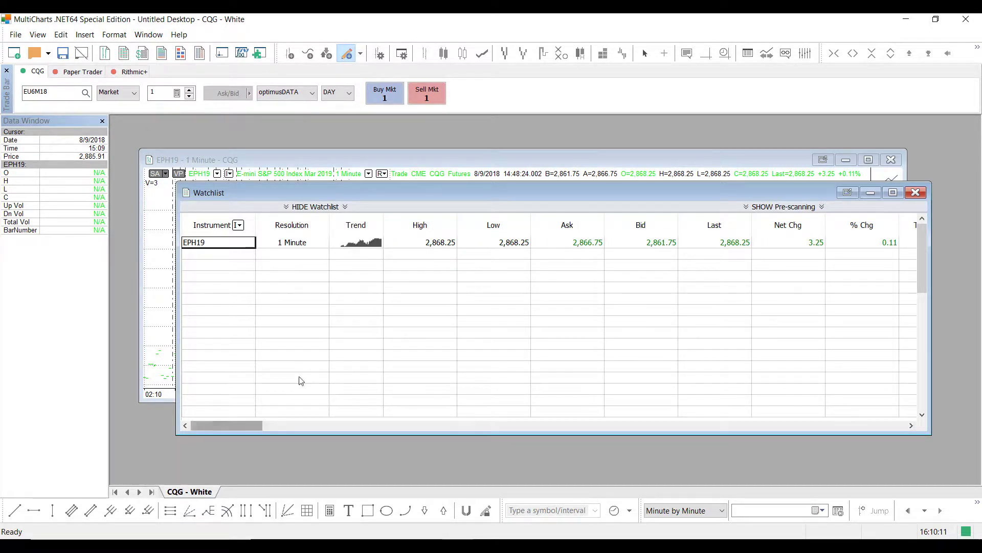